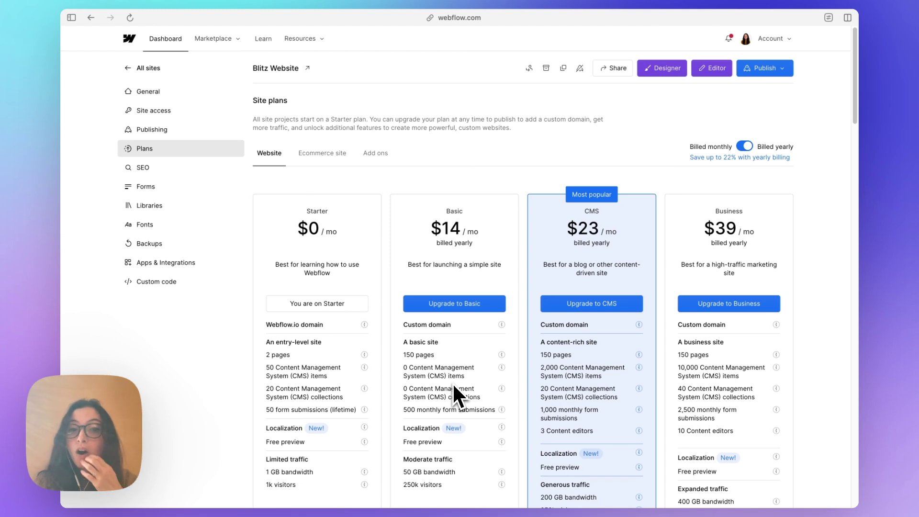
# Compare the website plans offered for the Blitz Website and open that site's publishing settings.
pyautogui.scroll(-1, 452, 383)
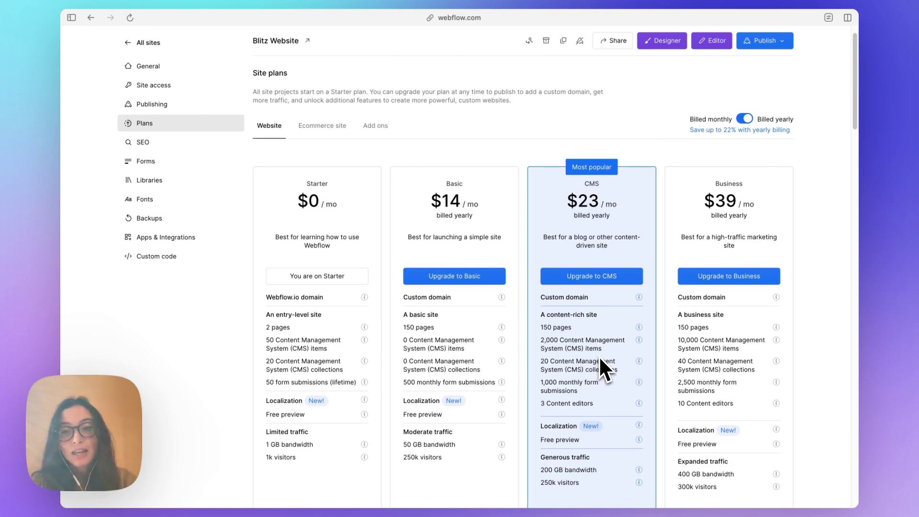
pyautogui.scroll(-2, 601, 361)
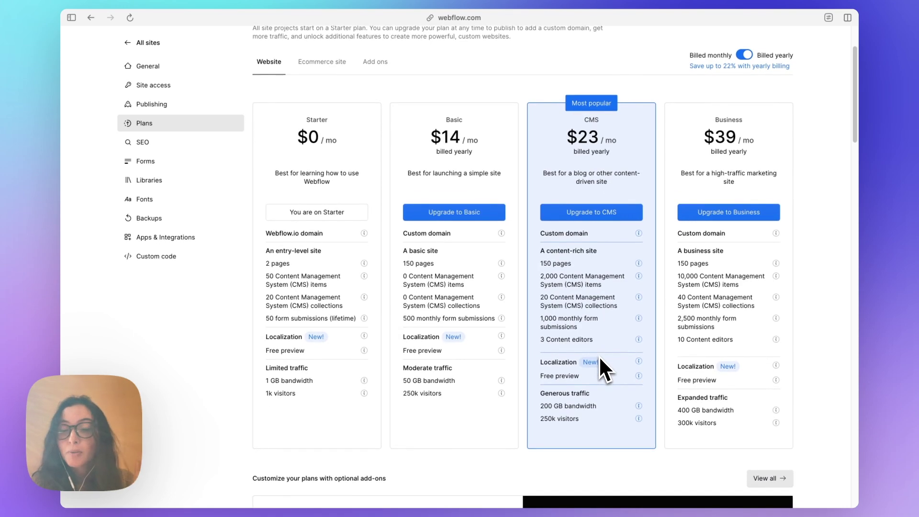
pyautogui.scroll(1, 601, 369)
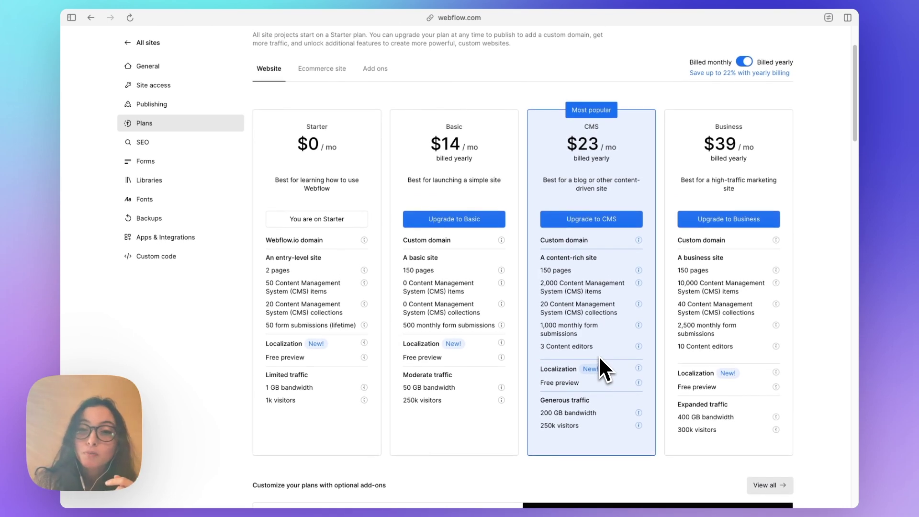
pyautogui.scroll(-1, 604, 370)
pyautogui.scroll(1, 601, 359)
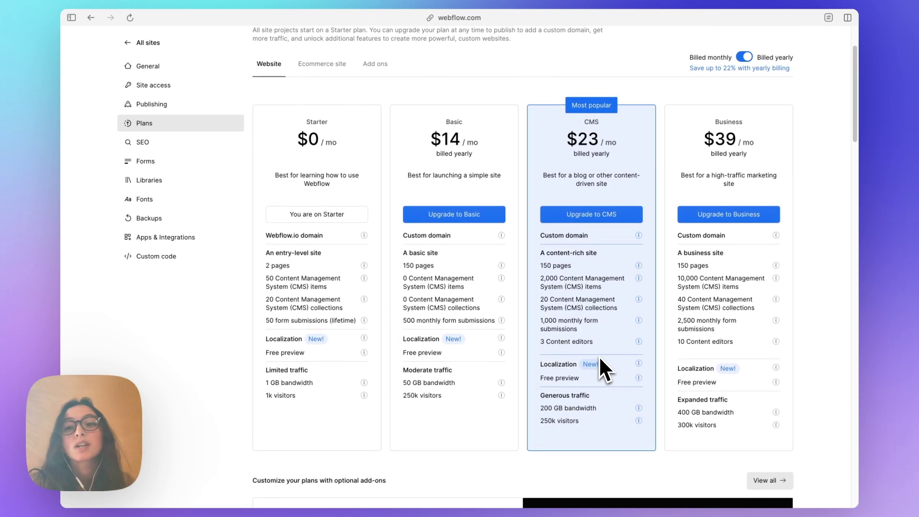
pyautogui.scroll(3, 602, 364)
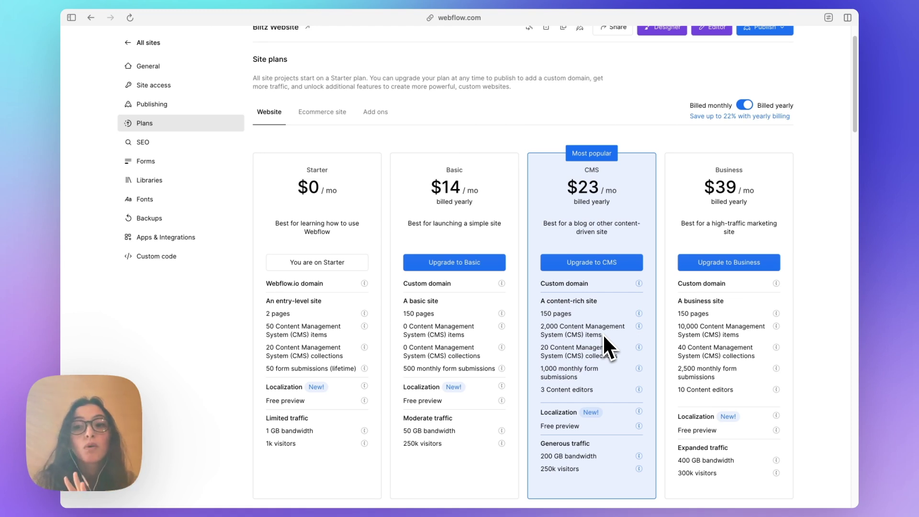
pyautogui.click(208, 105)
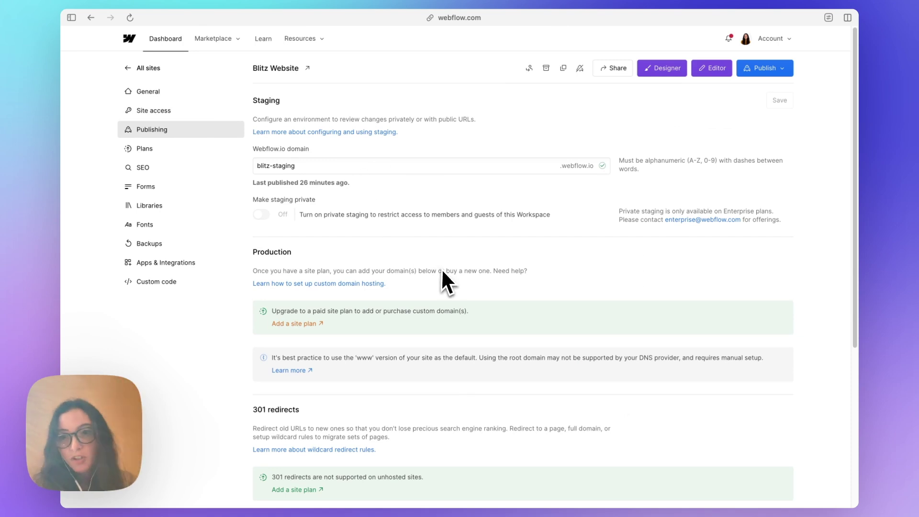
# Switch to the songwriter site's dashboard and review its website plans.
pyautogui.moveTo(67, 218)
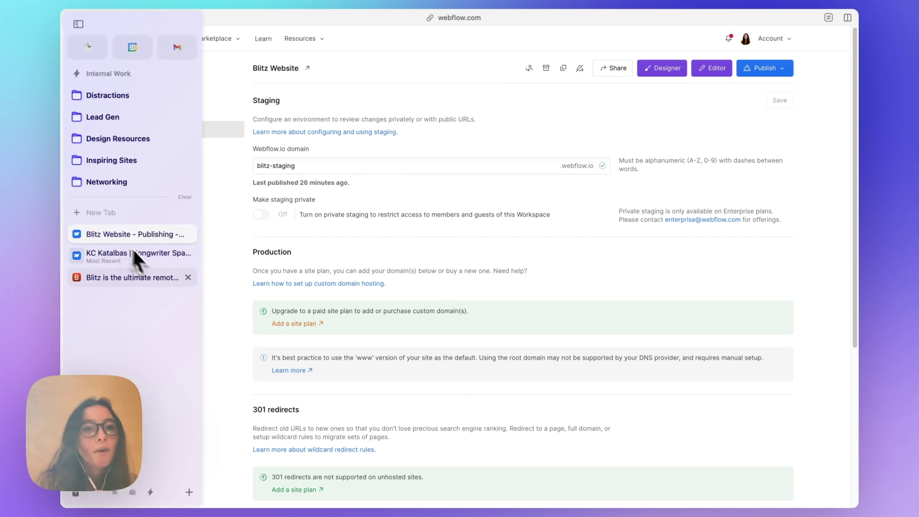
pyautogui.click(139, 256)
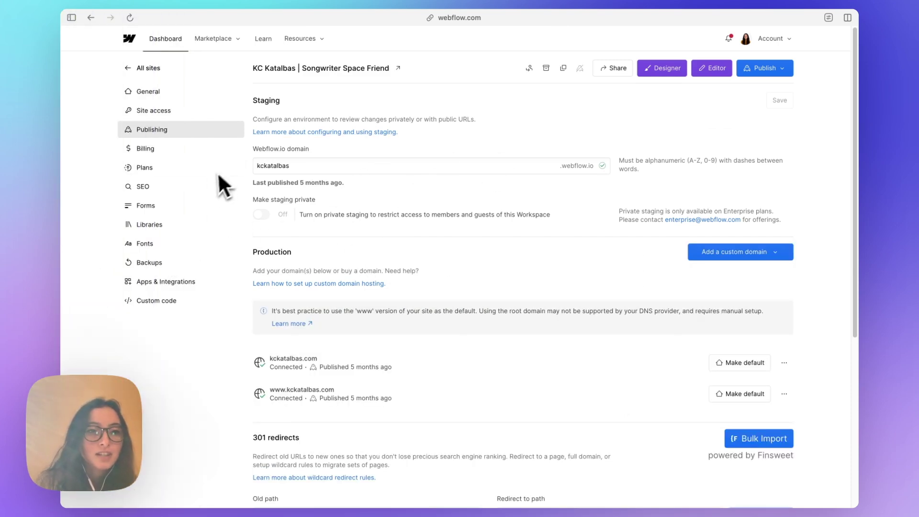
pyautogui.click(194, 181)
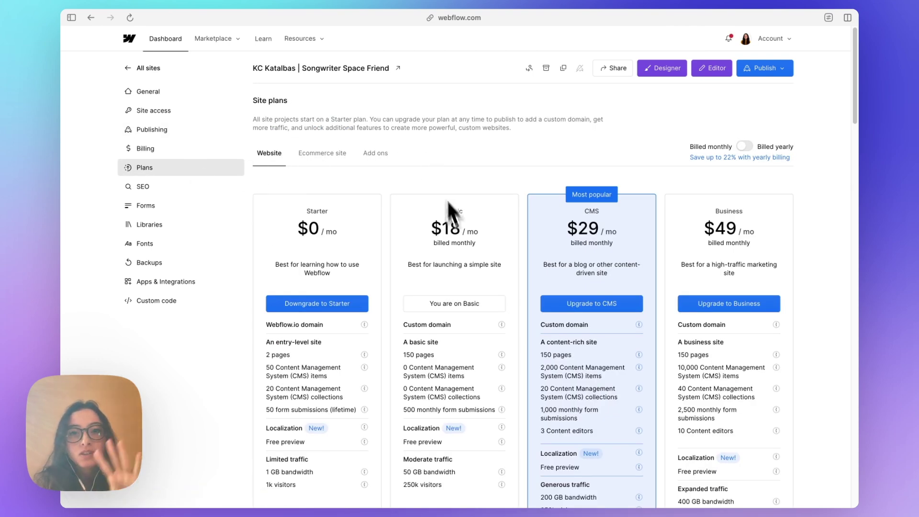
pyautogui.scroll(-2, 452, 220)
pyautogui.scroll(-1, 459, 236)
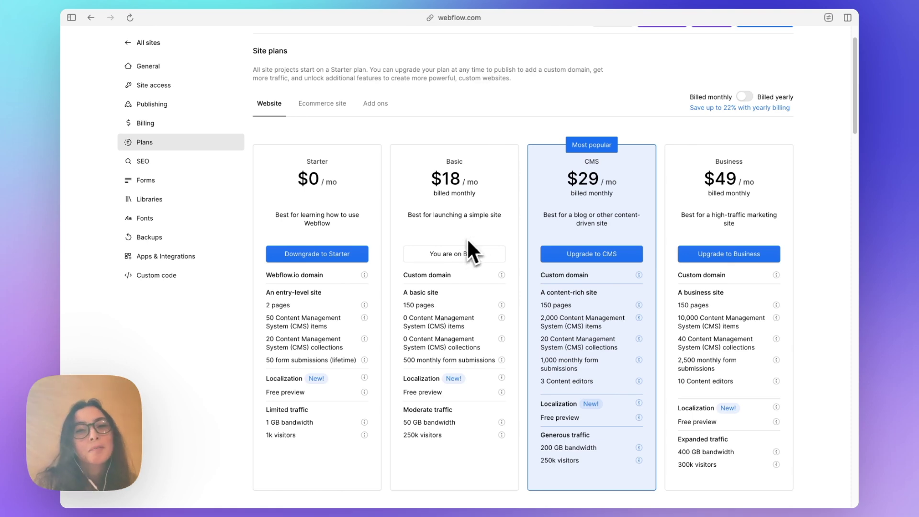
pyautogui.scroll(-3, 466, 237)
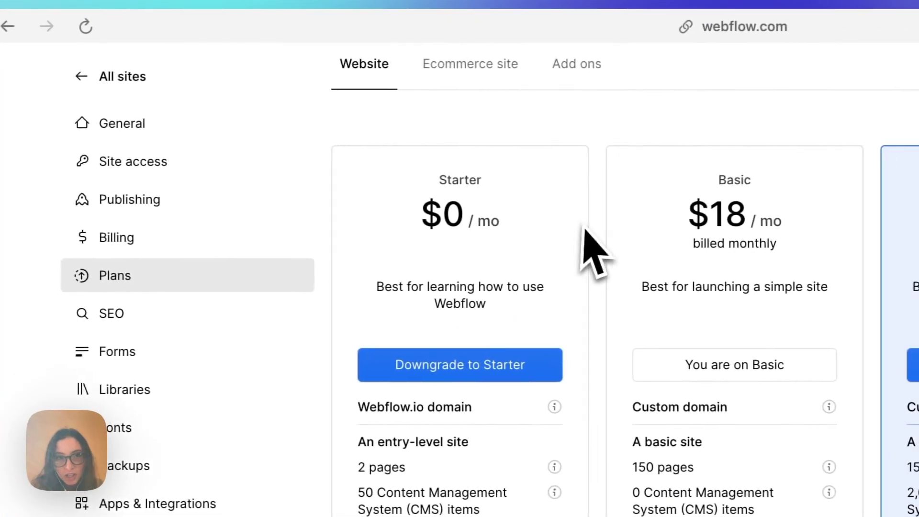
# Open the songwriter site's publishing settings at the production domains.
pyautogui.click(165, 199)
pyautogui.scroll(-8, 474, 275)
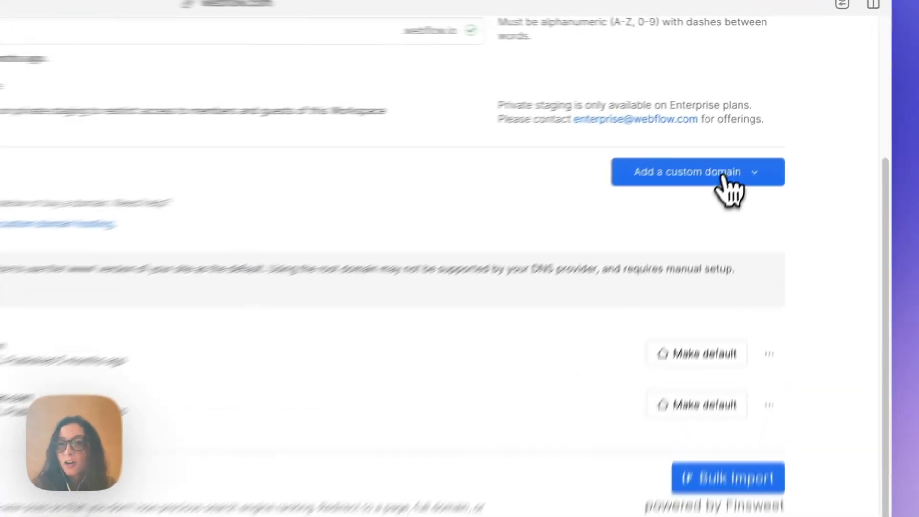
# Try to connect a custom domain with the quick connect setup through Entri.
pyautogui.click(724, 177)
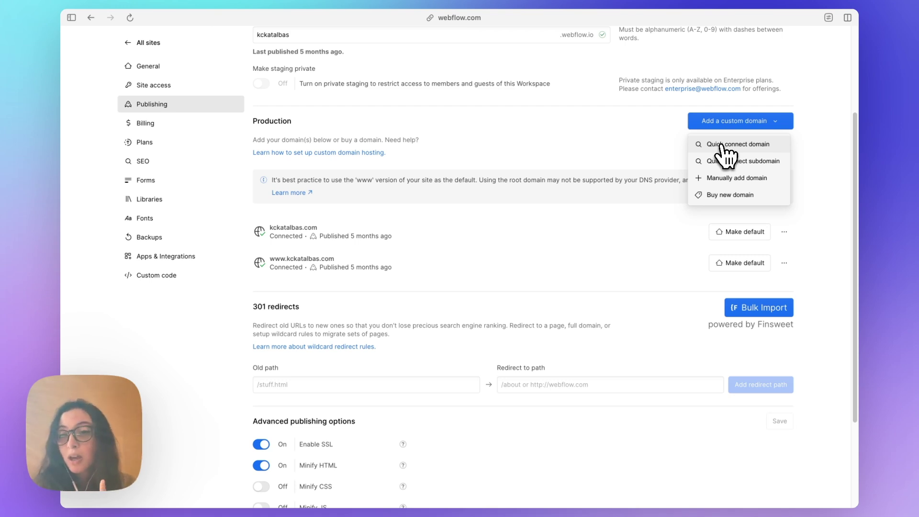
pyautogui.click(721, 145)
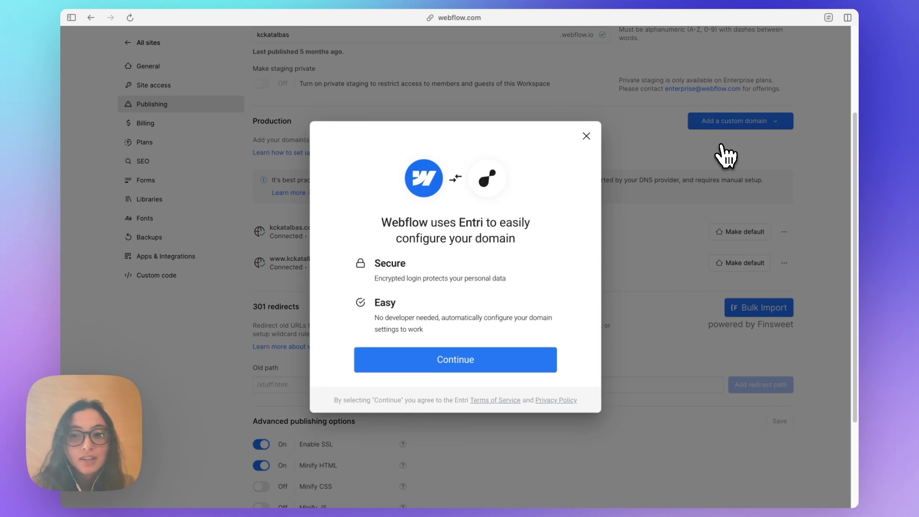
pyautogui.click(455, 358)
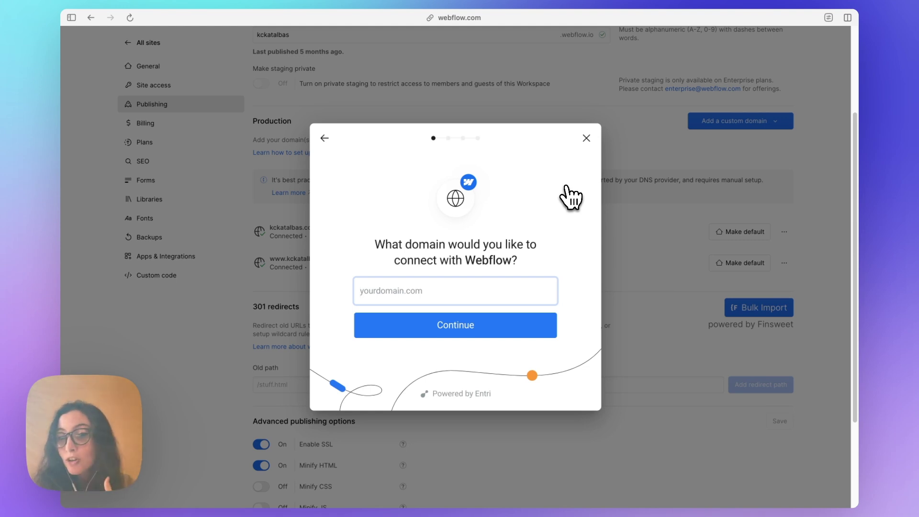
pyautogui.click(589, 139)
# Manually add the custom domain blitzusaremote.com to the site's production domains.
pyautogui.click(783, 124)
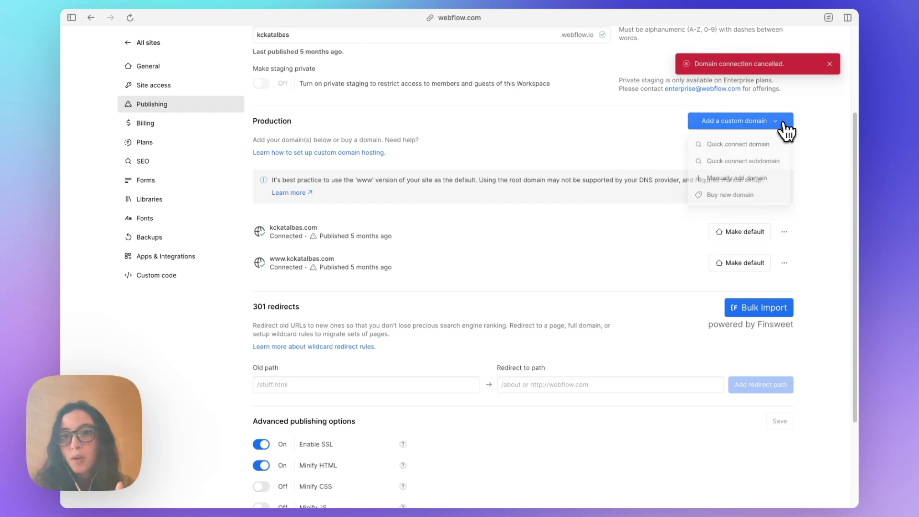
pyautogui.click(737, 179)
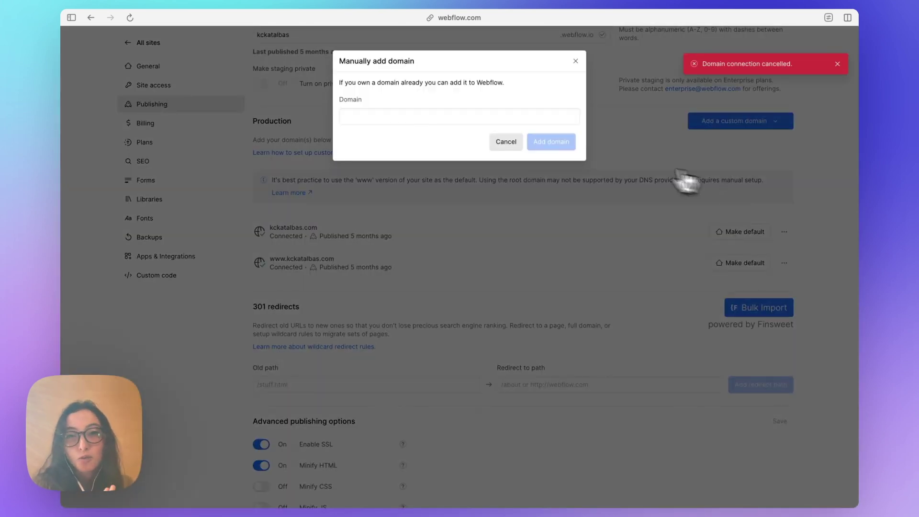
pyautogui.click(518, 117)
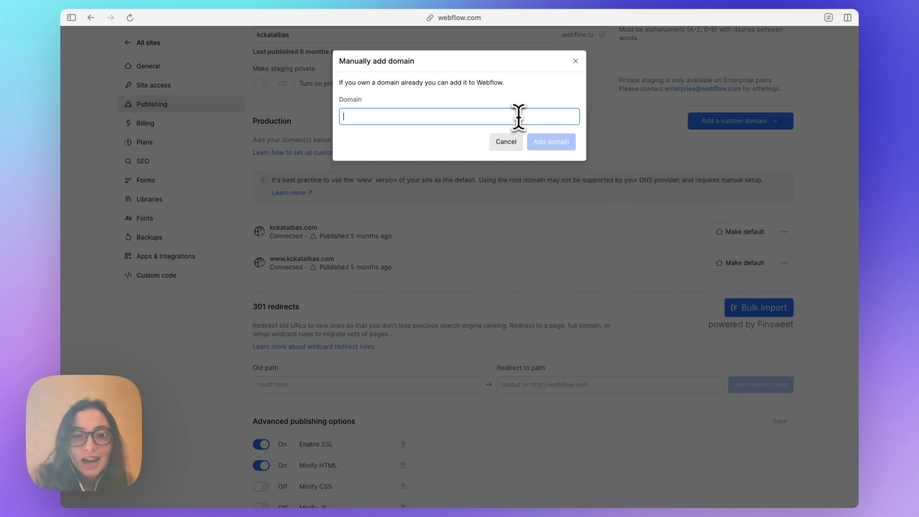
pyautogui.write('blit')
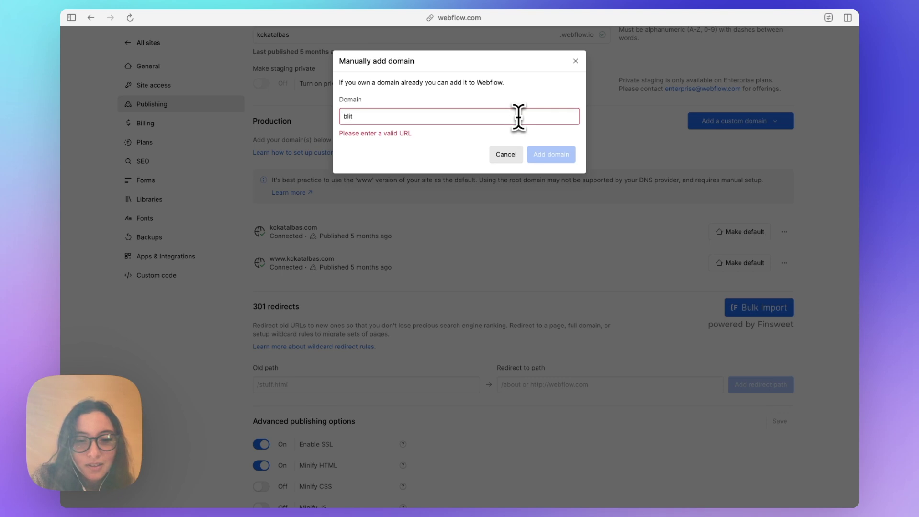
pyautogui.write('zusa')
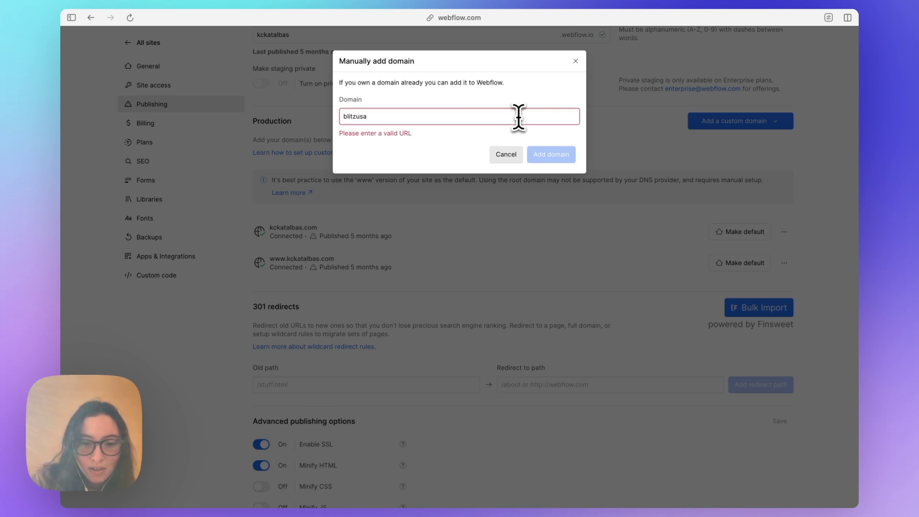
pyautogui.write('remote.com')
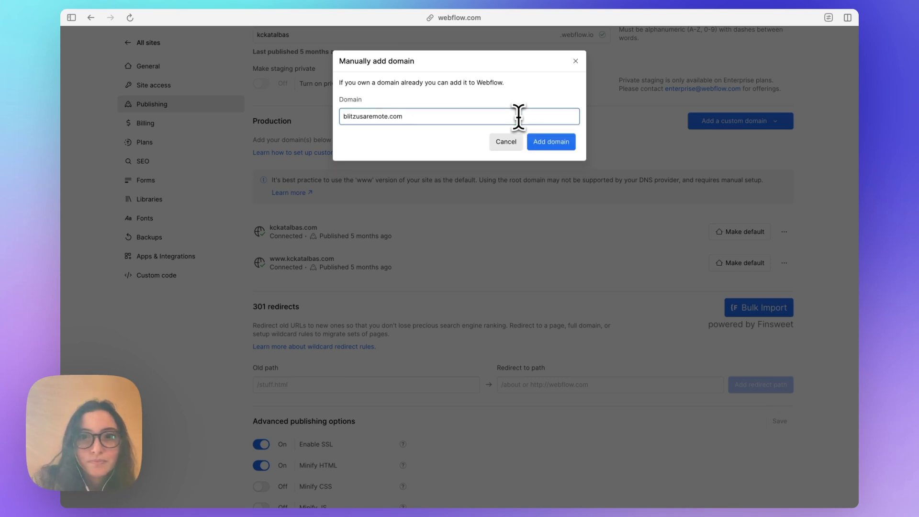
pyautogui.click(572, 142)
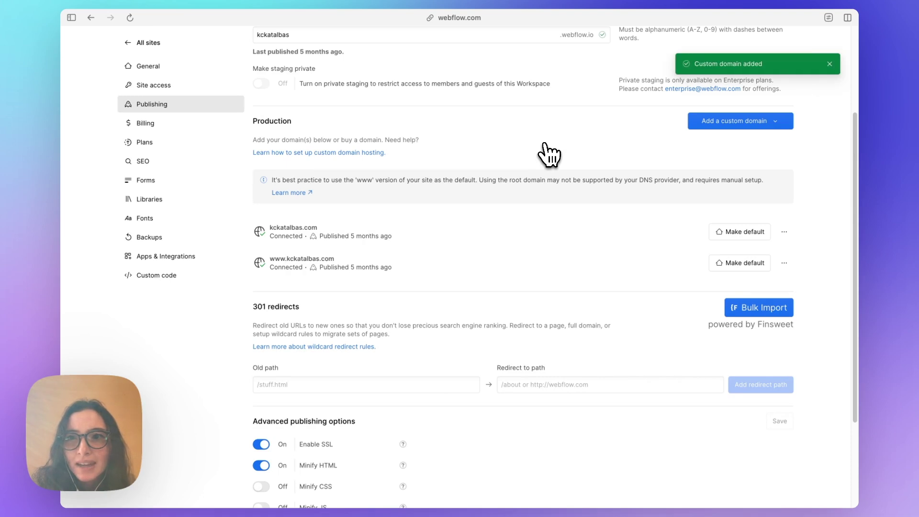
# Examine the DNS records required for blitzusaremote.com and try to verify its www version.
pyautogui.scroll(-4, 536, 174)
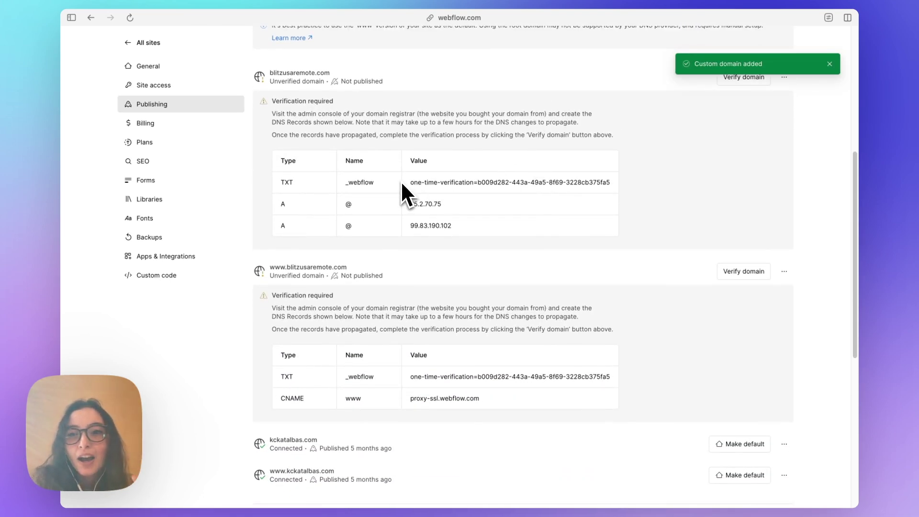
pyautogui.moveTo(345, 182); pyautogui.dragTo(477, 187)
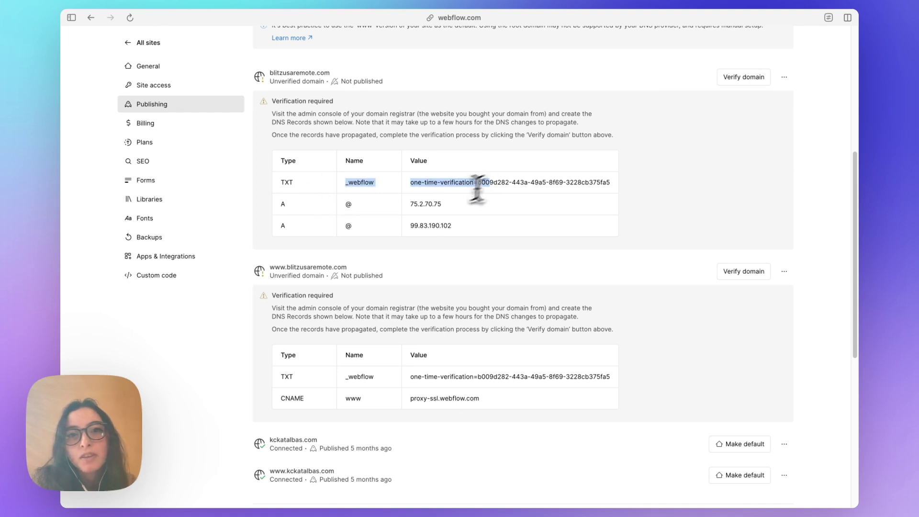
pyautogui.click(478, 206)
pyautogui.click(459, 229)
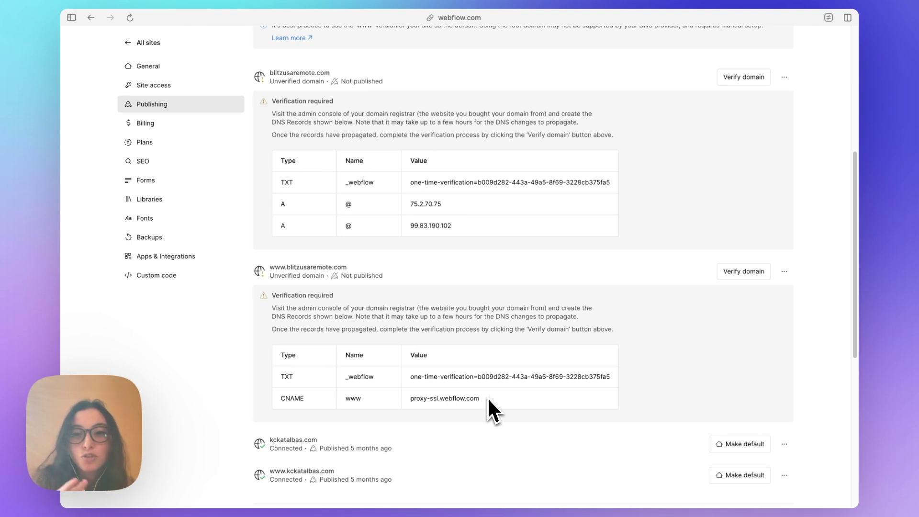
pyautogui.click(745, 272)
pyautogui.scroll(-3, 660, 282)
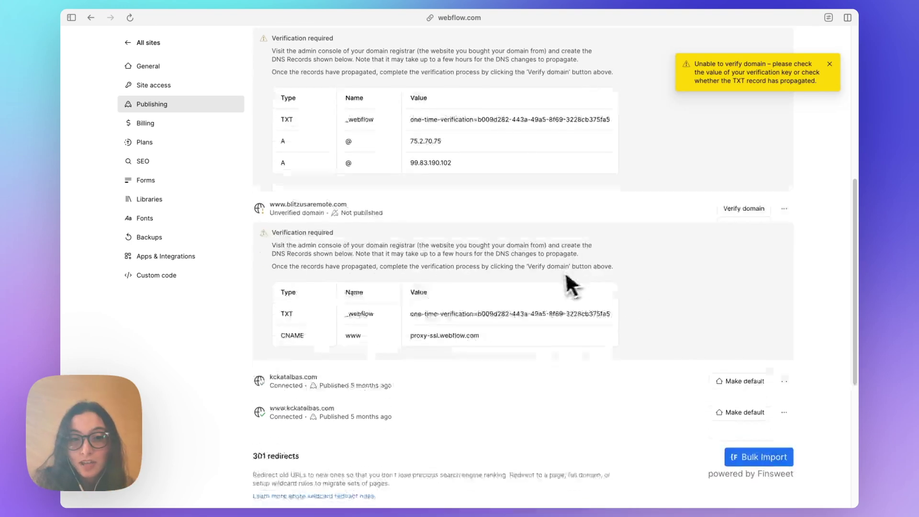
pyautogui.click(754, 179)
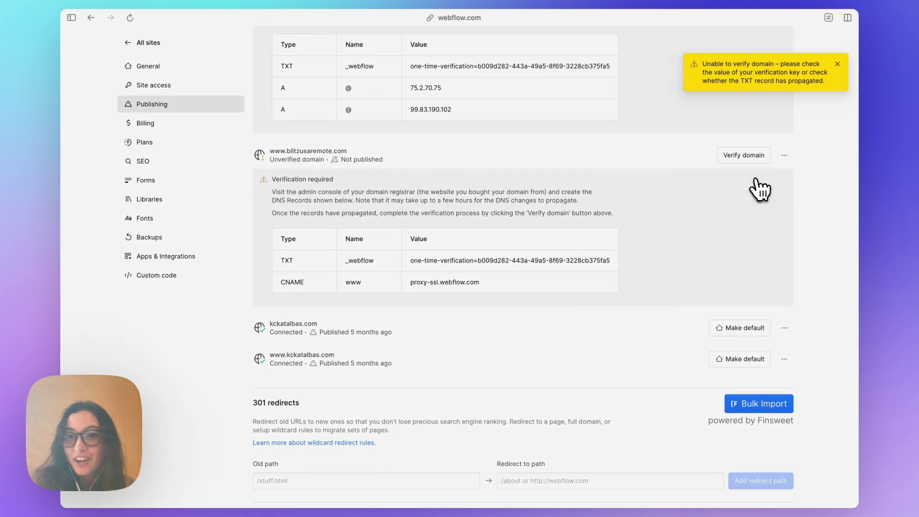
pyautogui.click(596, 113)
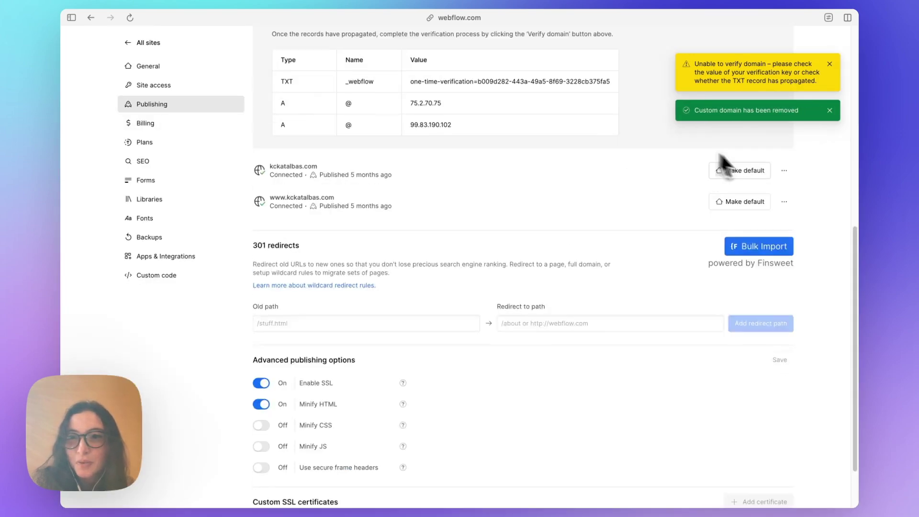
pyautogui.scroll(5, 751, 162)
pyautogui.click(784, 177)
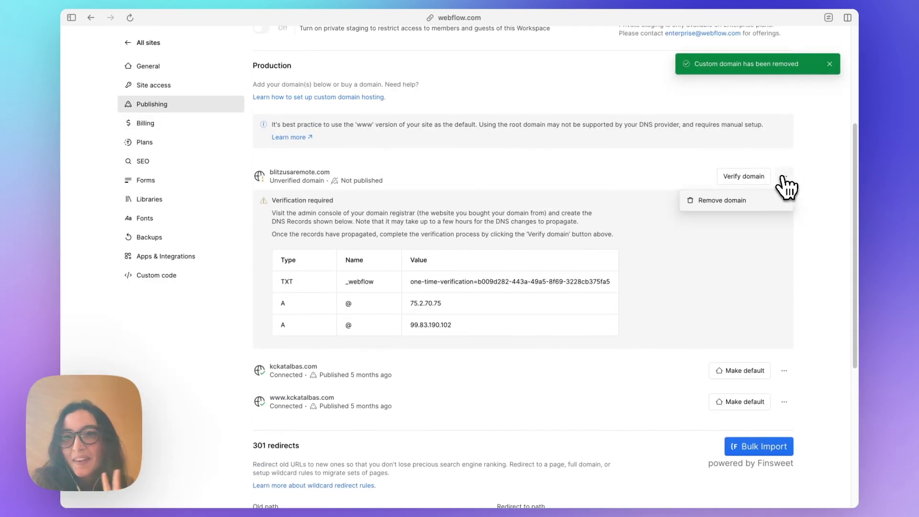
pyautogui.click(739, 201)
pyautogui.click(594, 113)
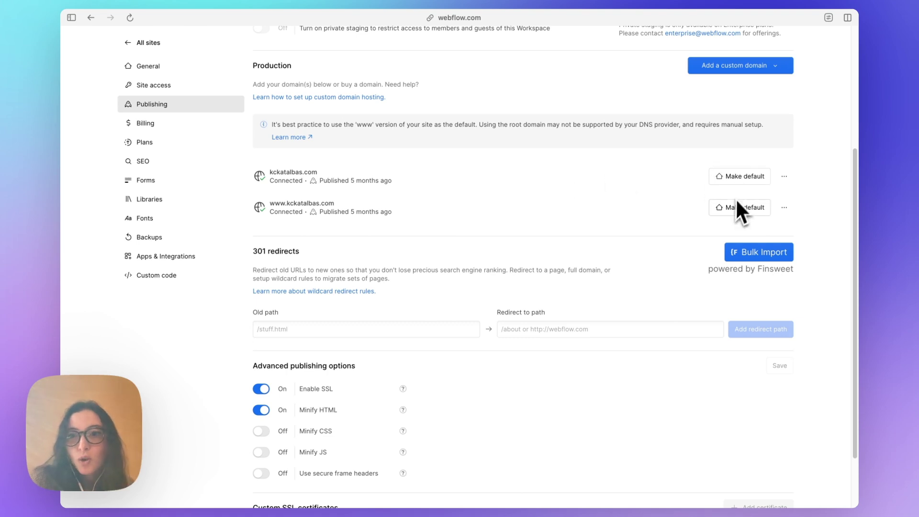
# View the staging and production destinations available for publishing the site without publishing it.
pyautogui.scroll(3, 732, 205)
pyautogui.scroll(2, 740, 208)
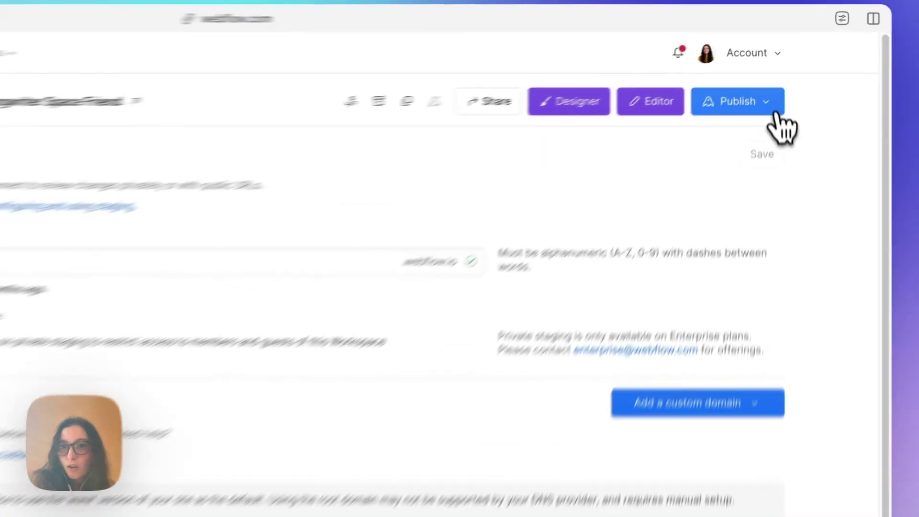
pyautogui.click(772, 72)
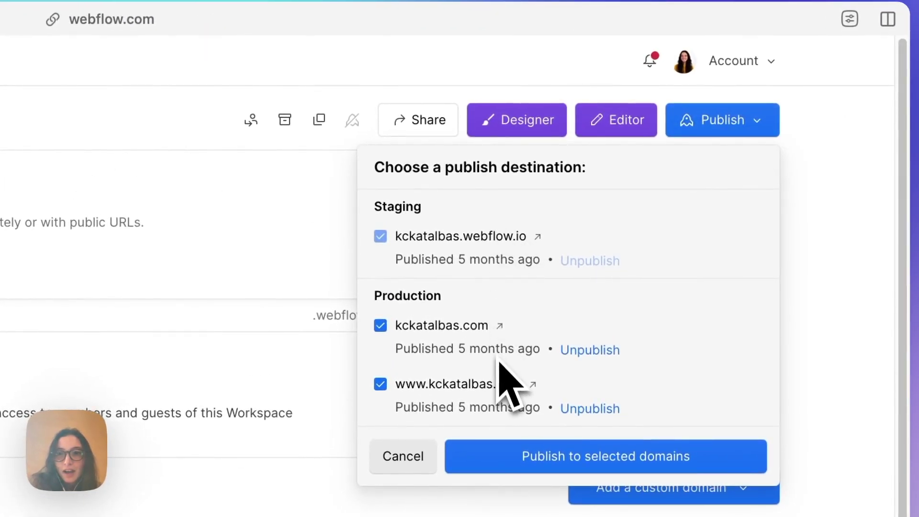
pyautogui.click(818, 233)
# Make the www version of the connected custom domain the site's default.
pyautogui.scroll(-10, 831, 241)
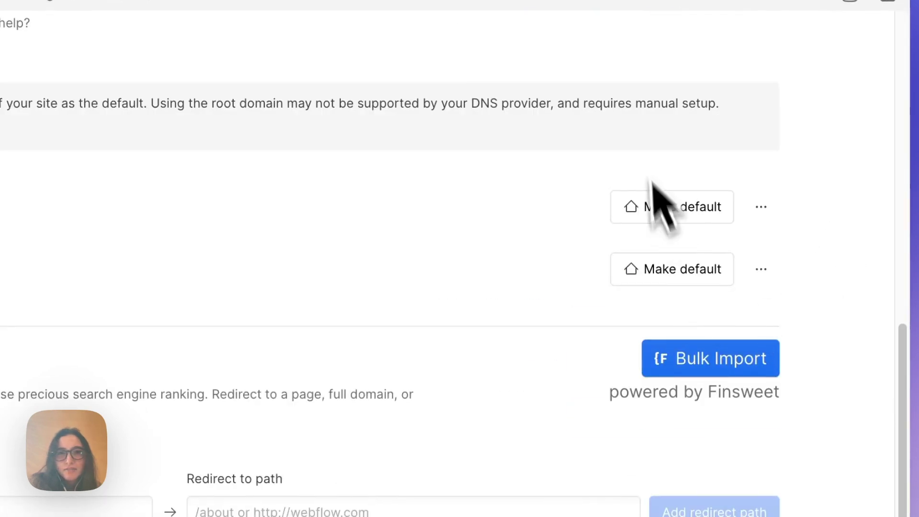
pyautogui.click(690, 200)
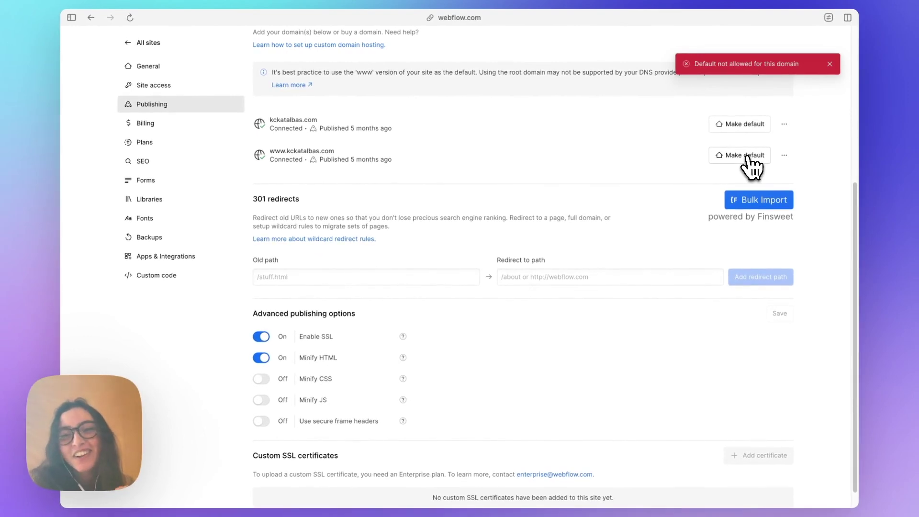
pyautogui.click(747, 158)
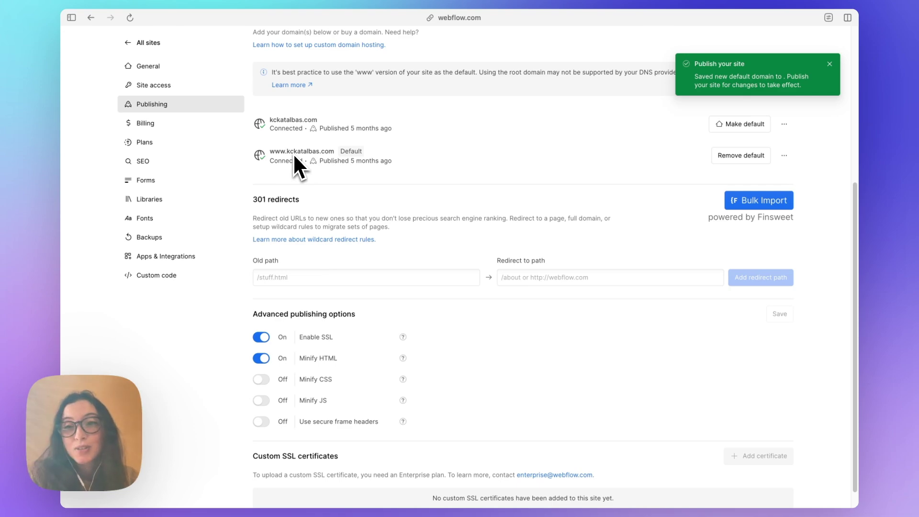
# Publish the site to both its webflow.io staging domain and the www version of its custom production domain.
pyautogui.scroll(4, 293, 153)
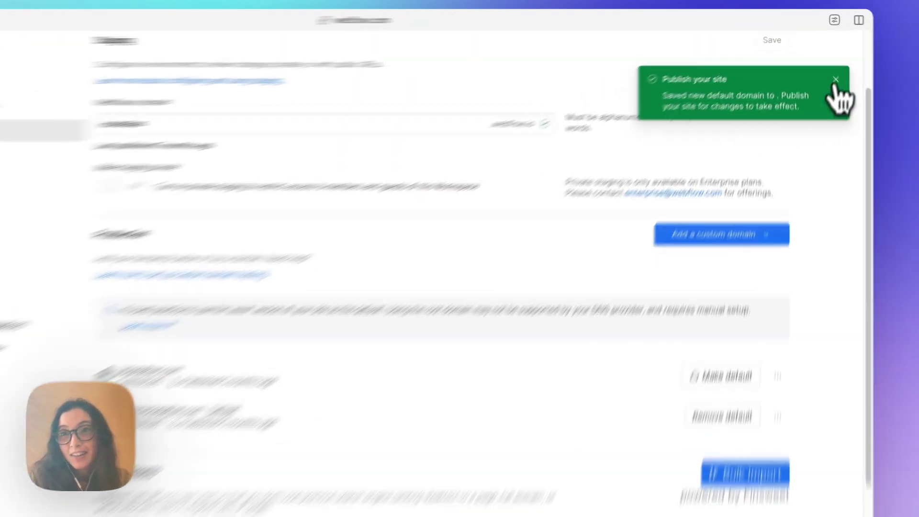
pyautogui.click(836, 79)
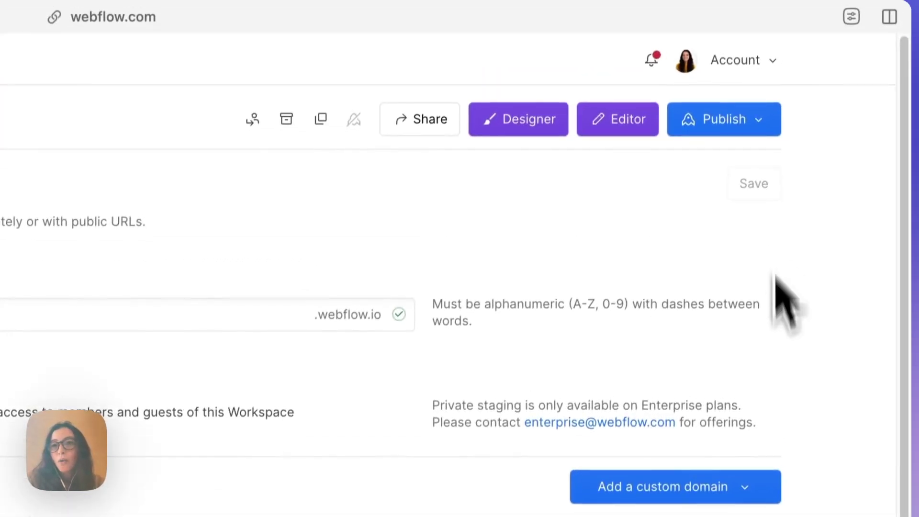
pyautogui.click(747, 122)
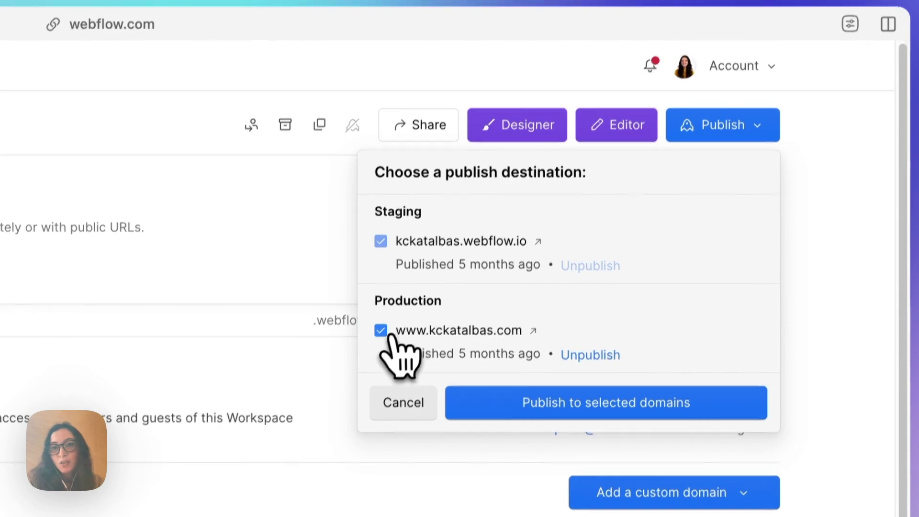
pyautogui.click(382, 331)
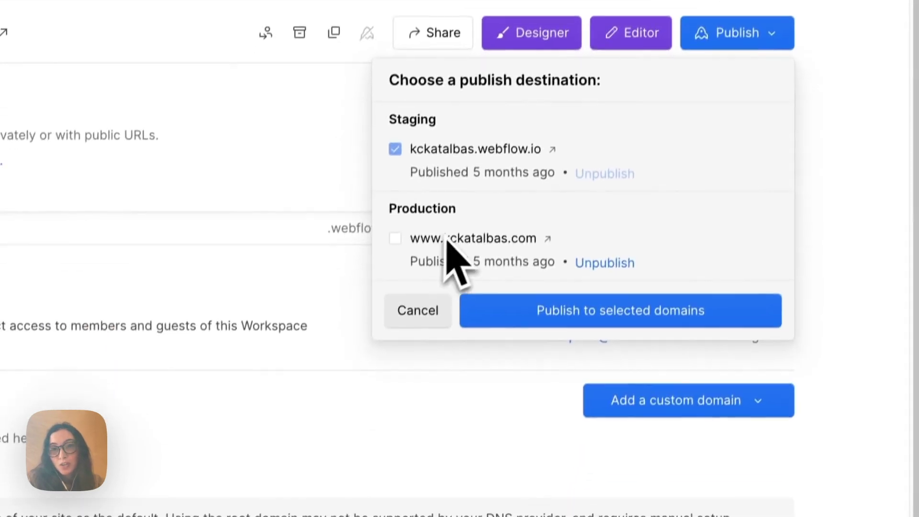
pyautogui.click(383, 331)
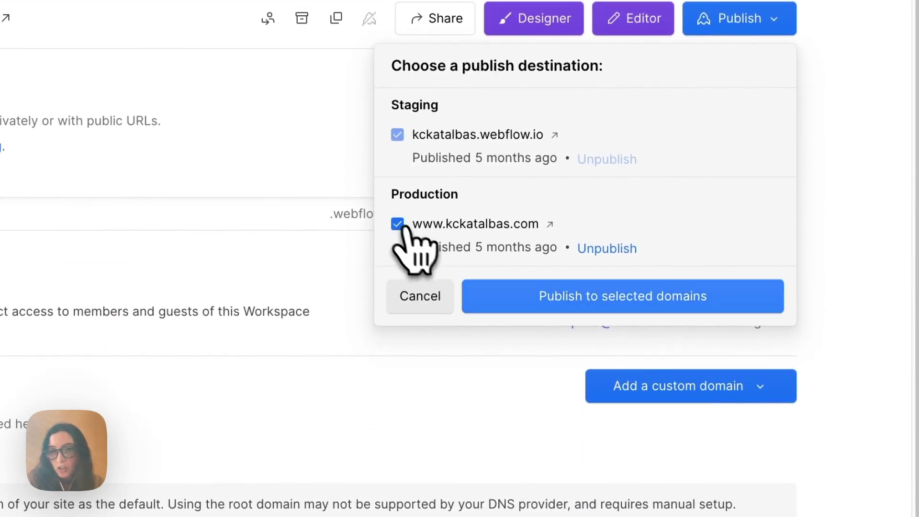
pyautogui.click(616, 296)
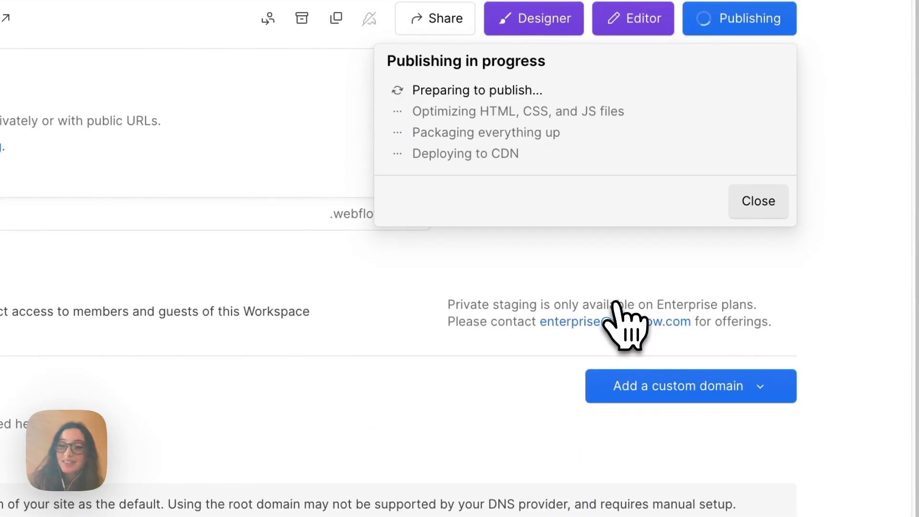